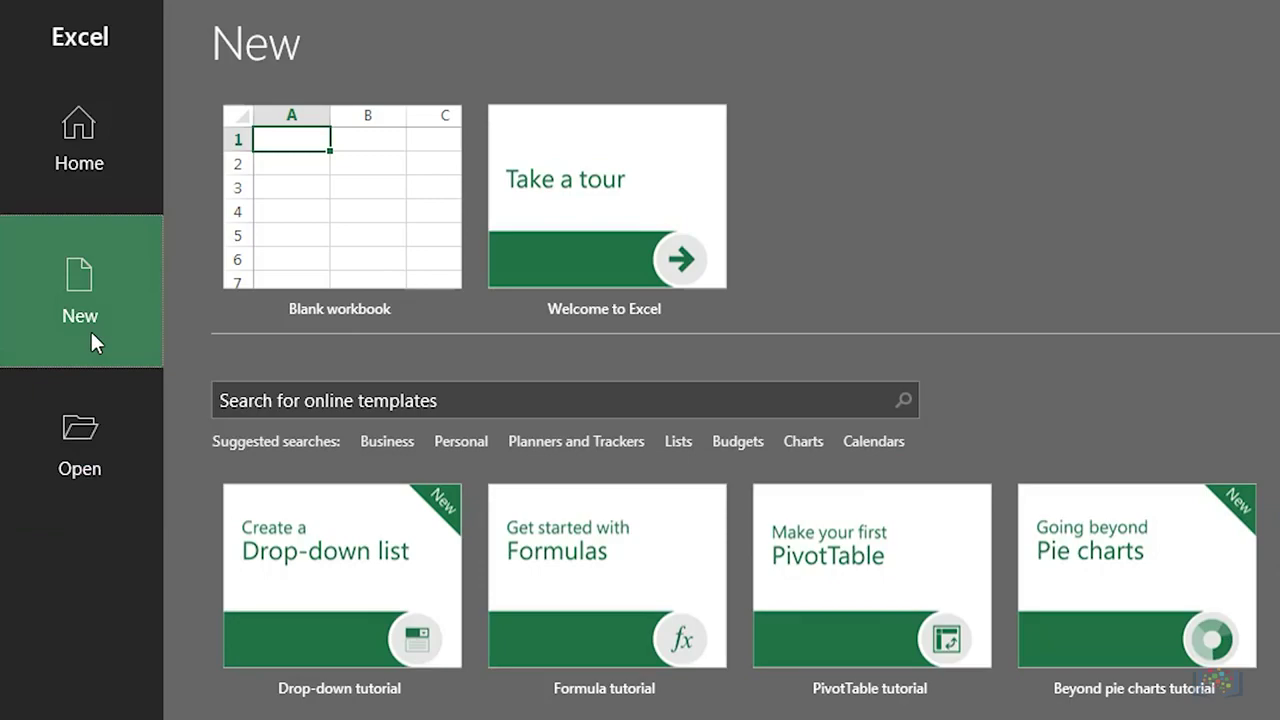
Step: Create a blank workbook and add Sheet2 and Sheet3 after Sheet1
click(363, 254)
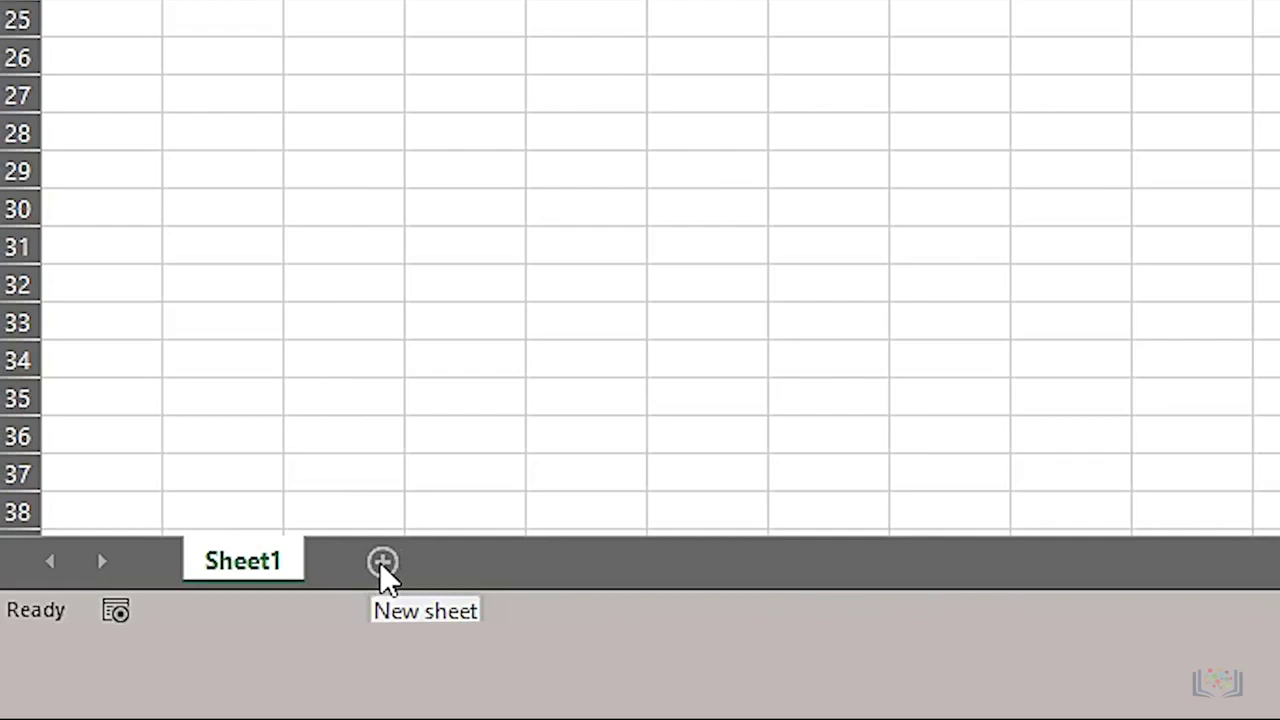
click(382, 564)
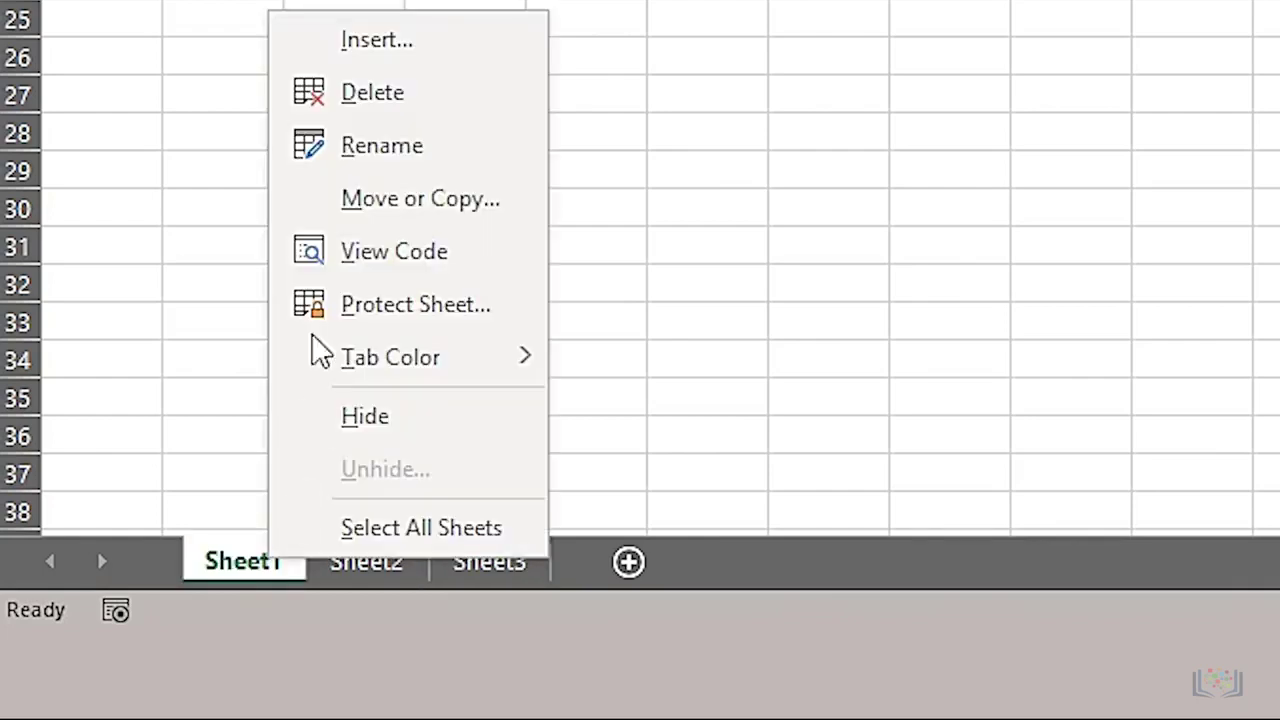
Step: Rename the three worksheets, in order, as Jan Sales, Tire sales and Maryland
click(357, 147)
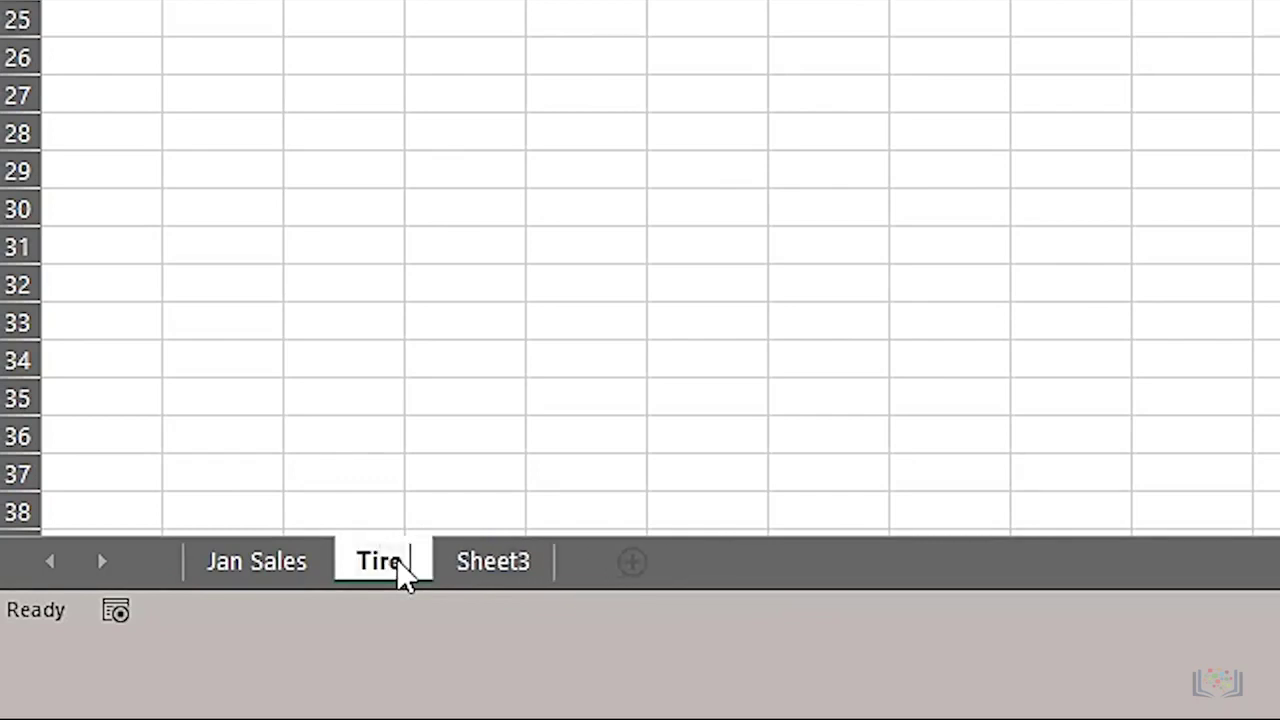
key(Return)
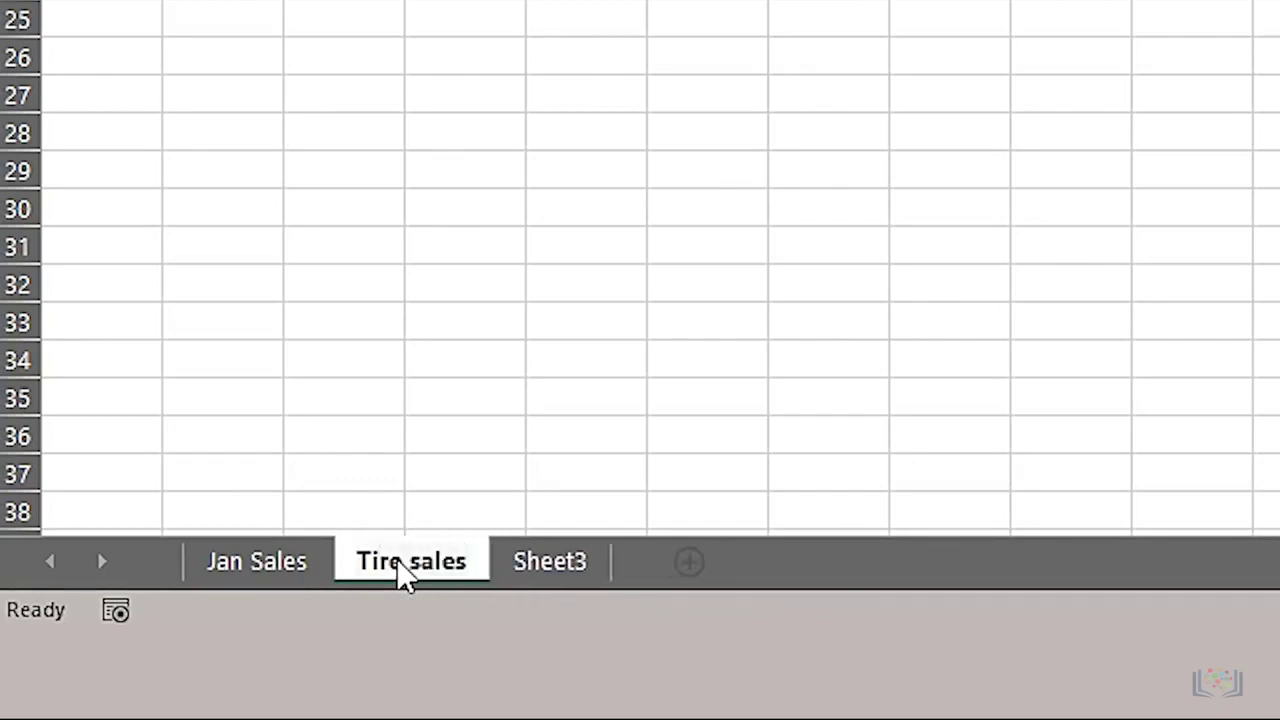
double_click(553, 563)
text(Maryland)
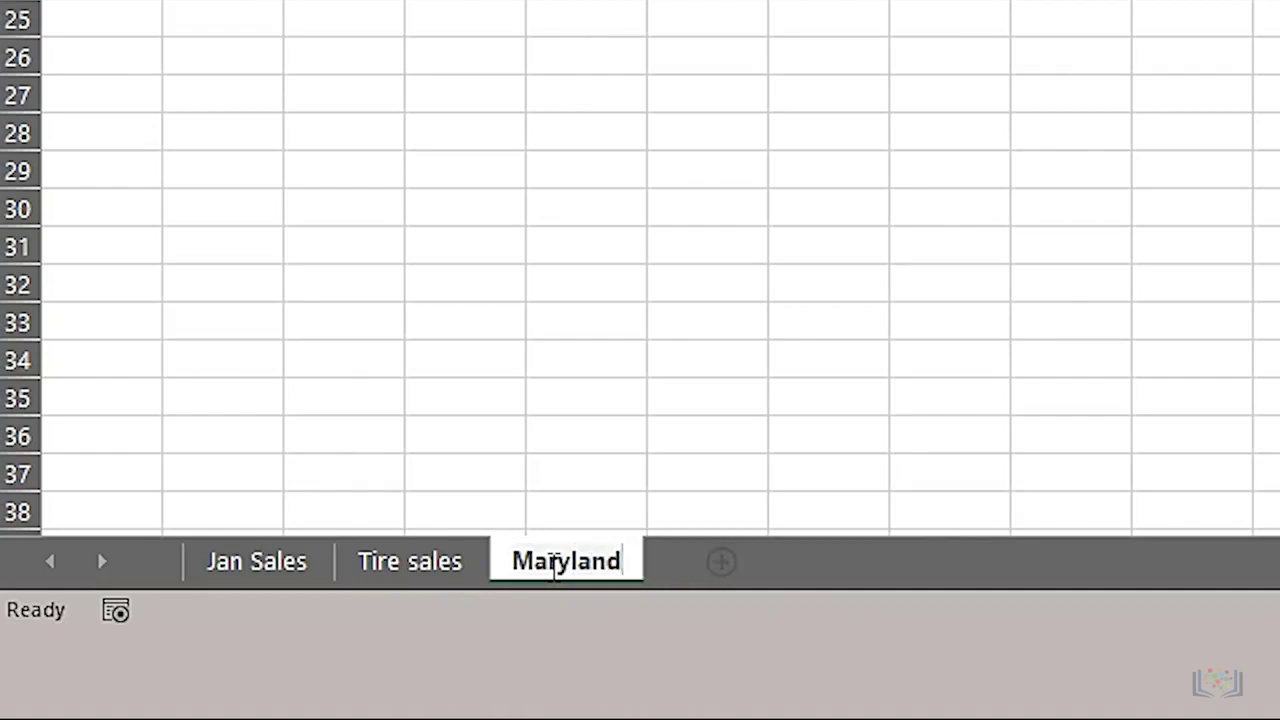
key(Return)
Step: Move the Tire sales worksheet in front of Jan Sales by reordering the sheets directly
click(415, 580)
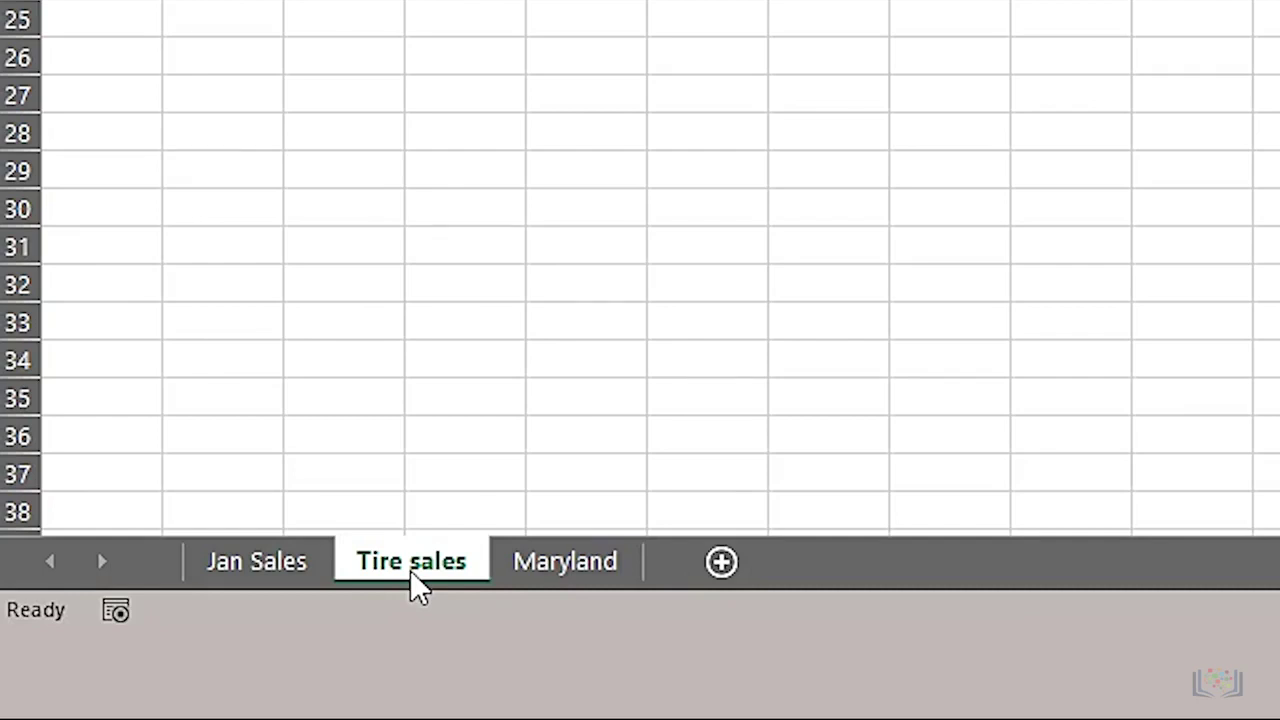
drag(410, 572, 244, 566)
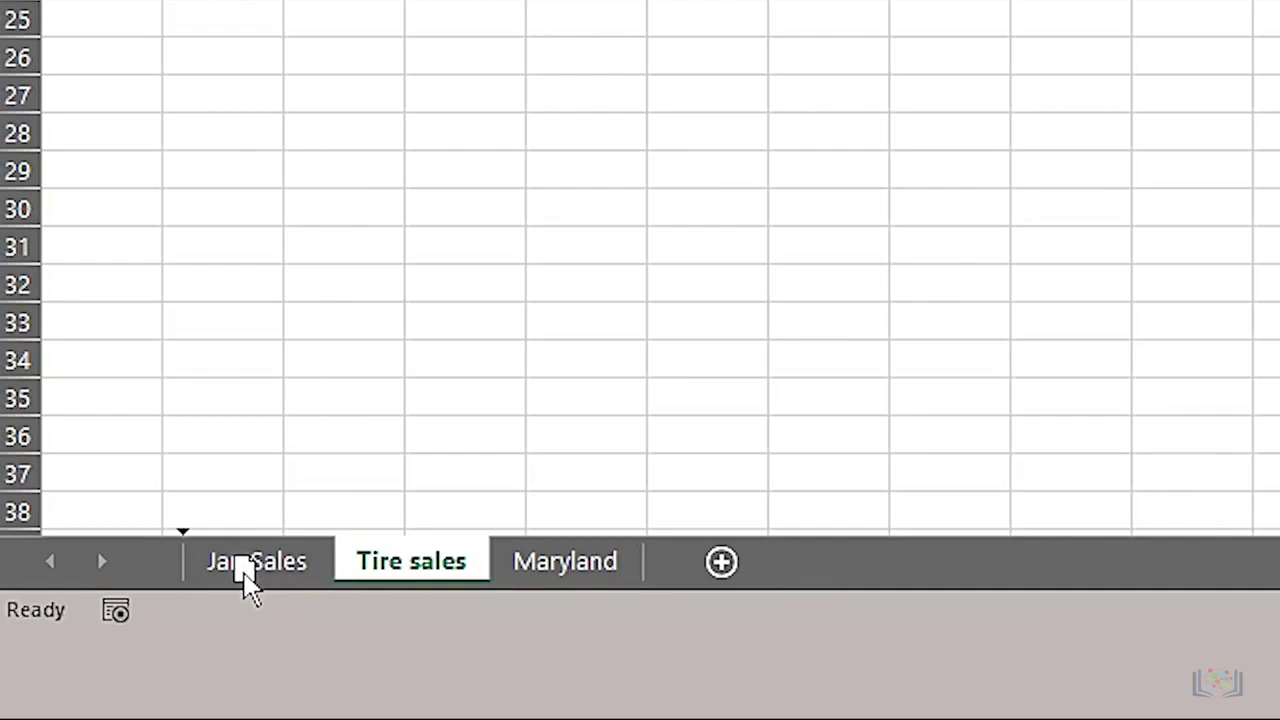
drag(240, 562, 240, 562)
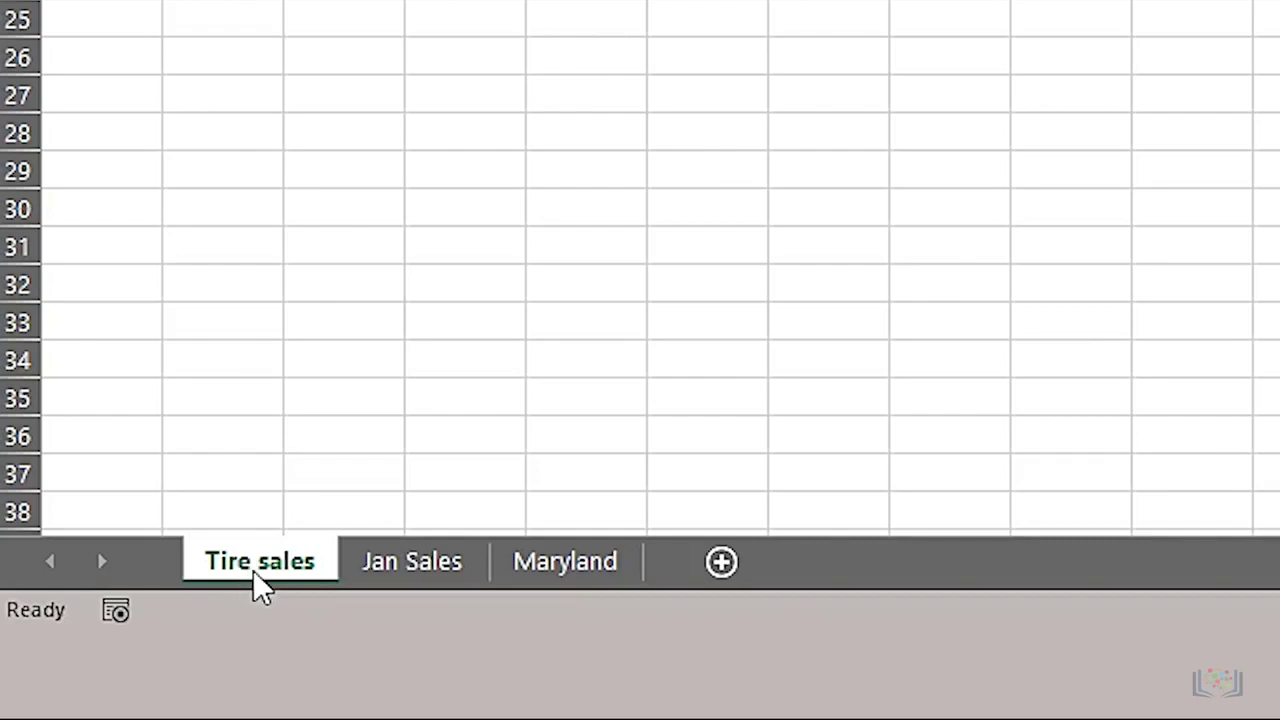
Step: Move the Tire sales worksheet before Maryland within Book1 using the Move or Copy command
right_click(254, 572)
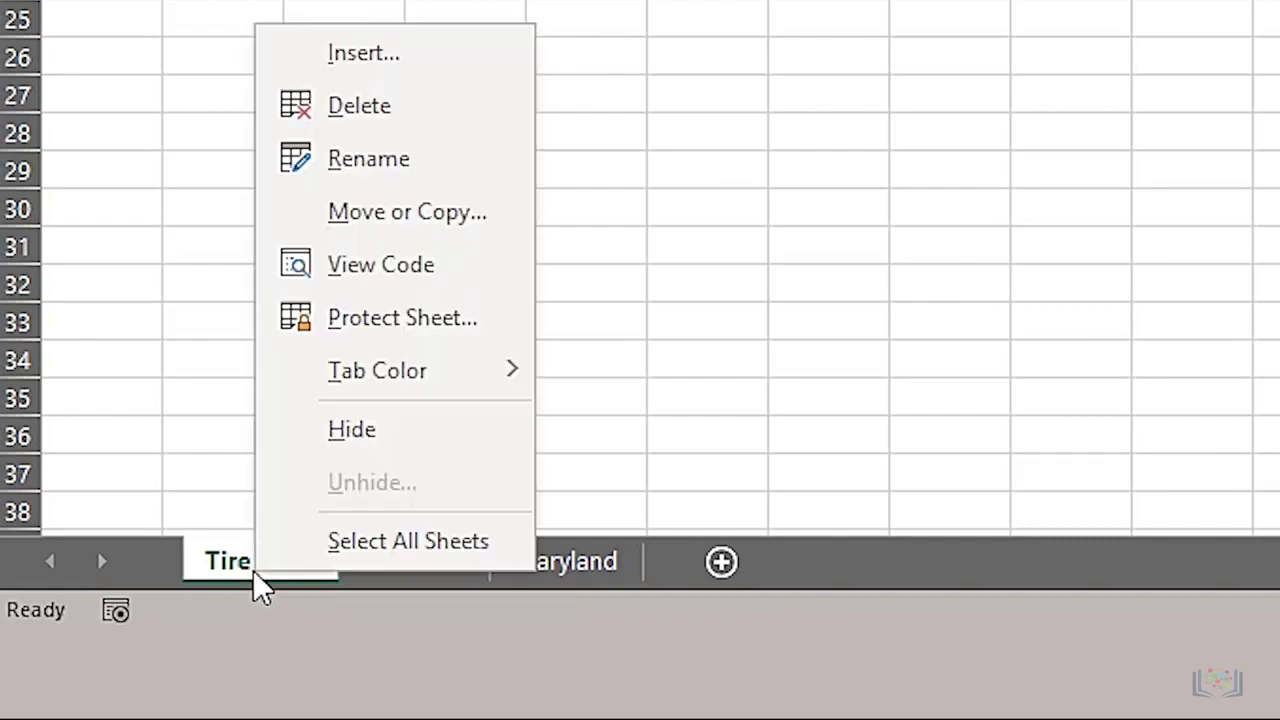
click(352, 222)
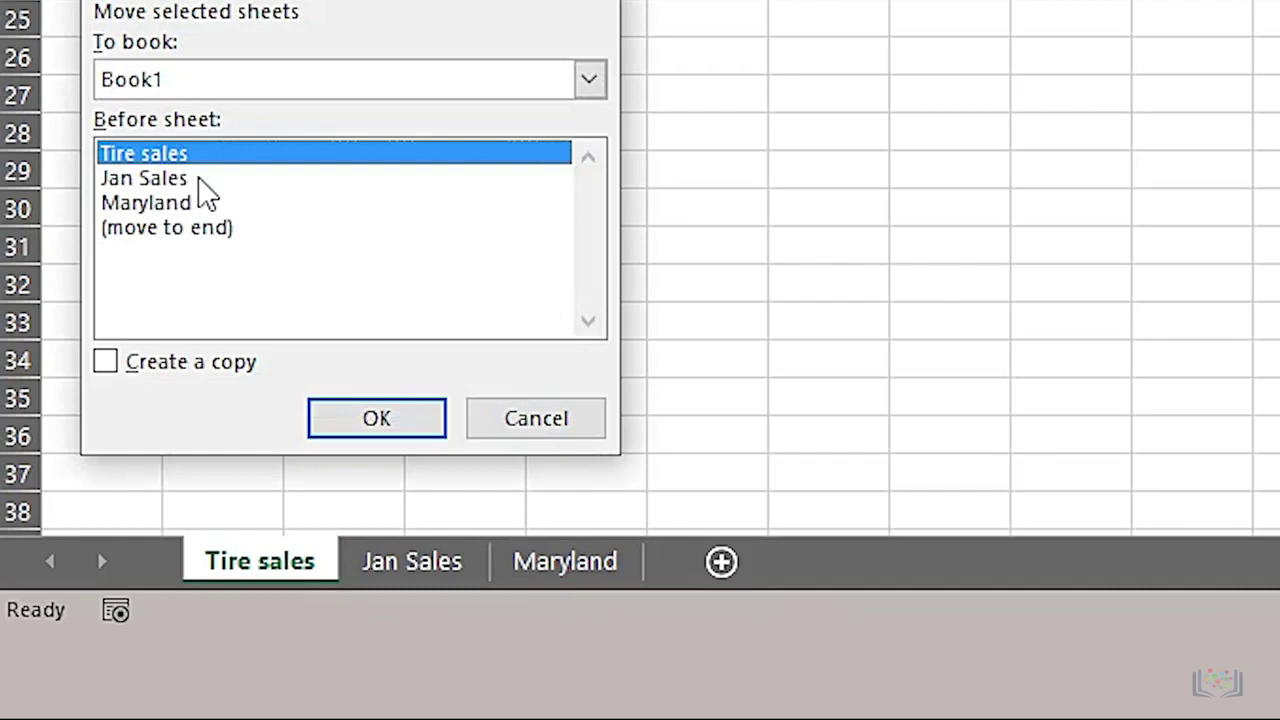
click(163, 205)
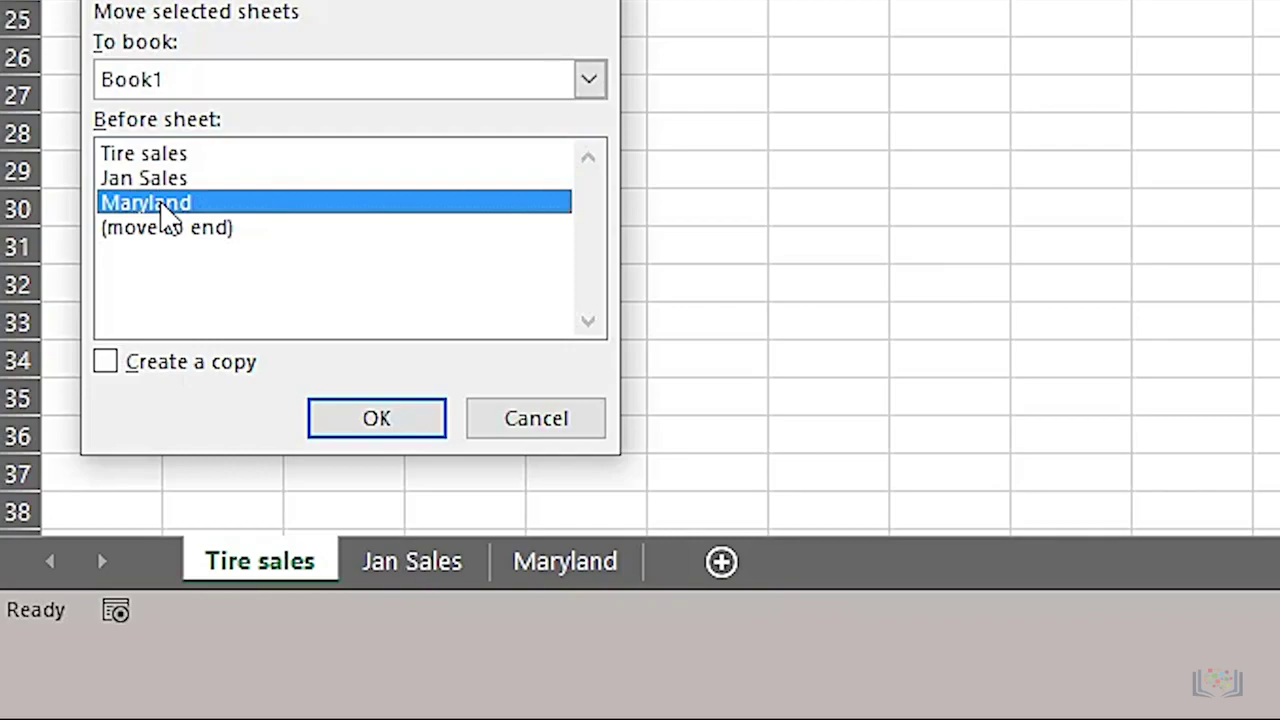
click(372, 420)
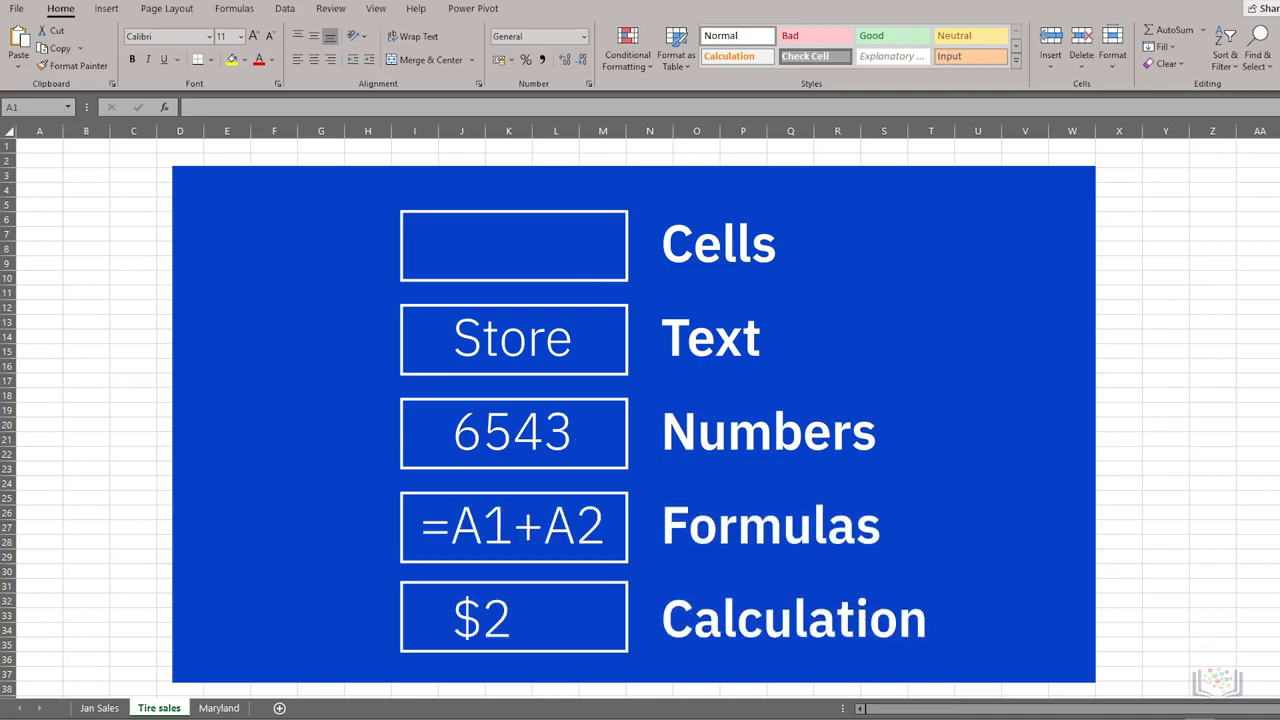
Step: Select cell D4, the whole of column B and the whole of row 7 in turn on the Tire sales sheet
click(180, 176)
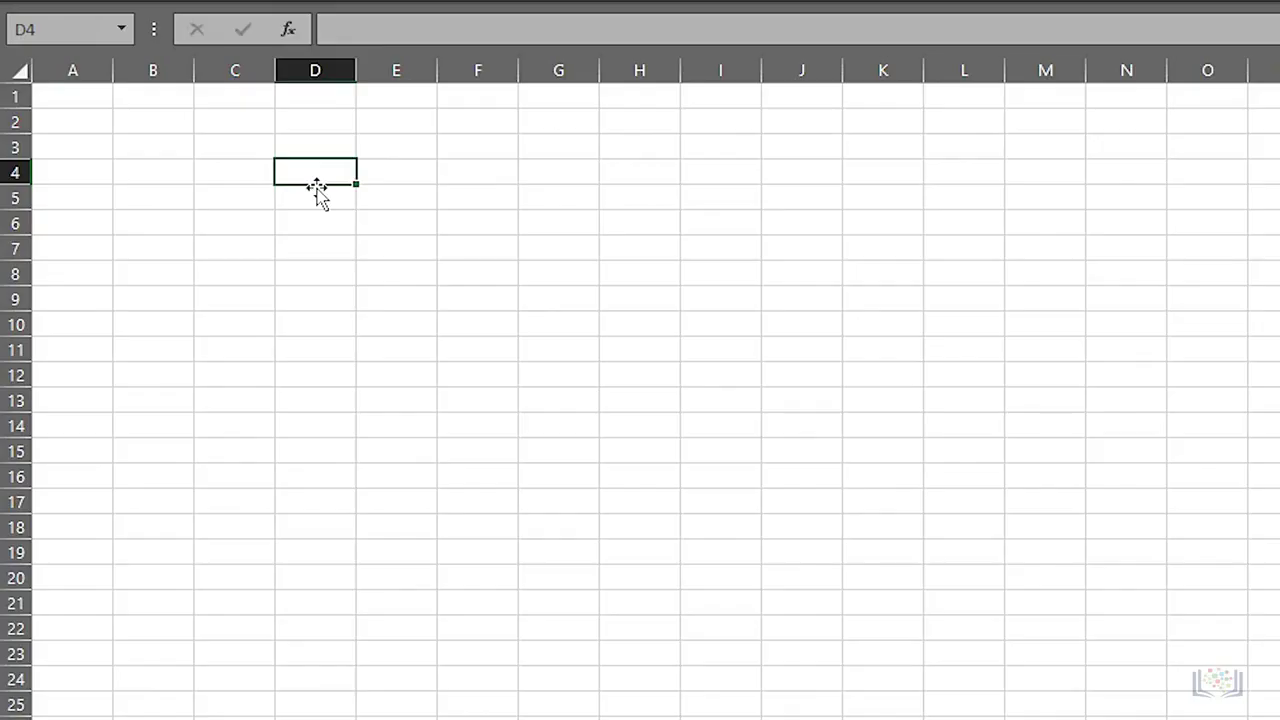
click(165, 69)
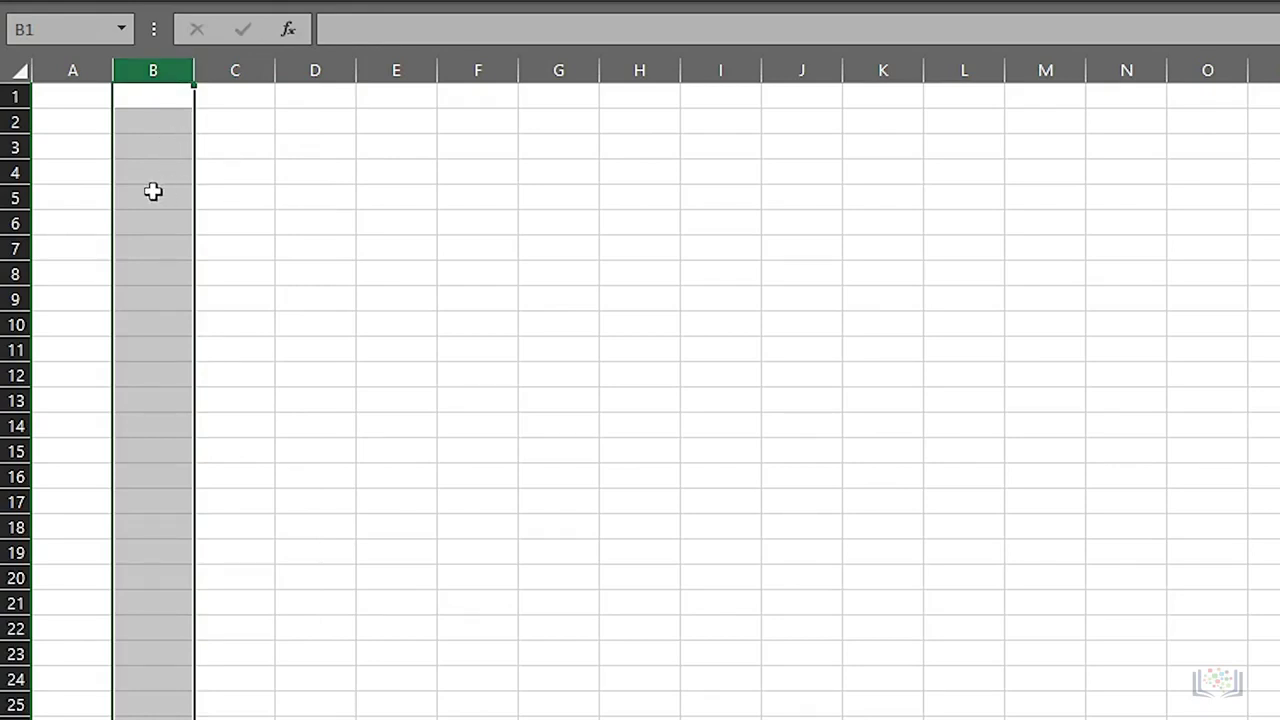
click(15, 251)
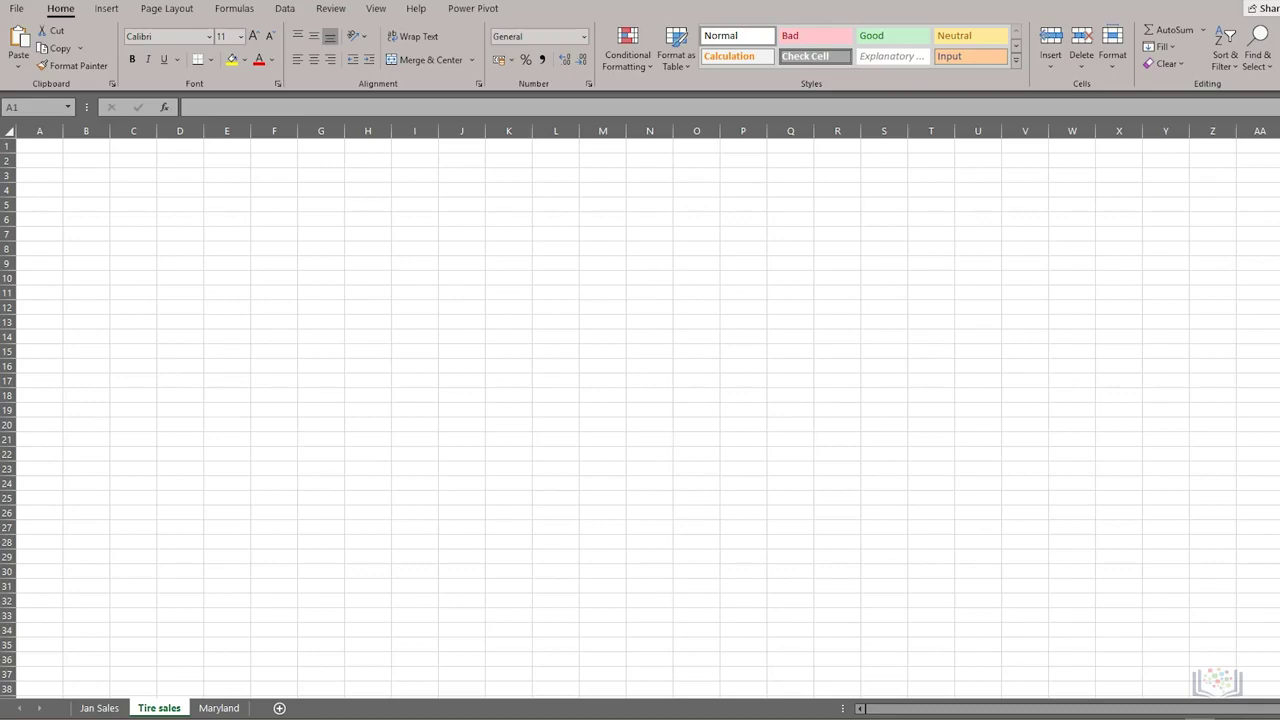
Step: Select cell M20 and check the list of names in the Name Box
click(603, 440)
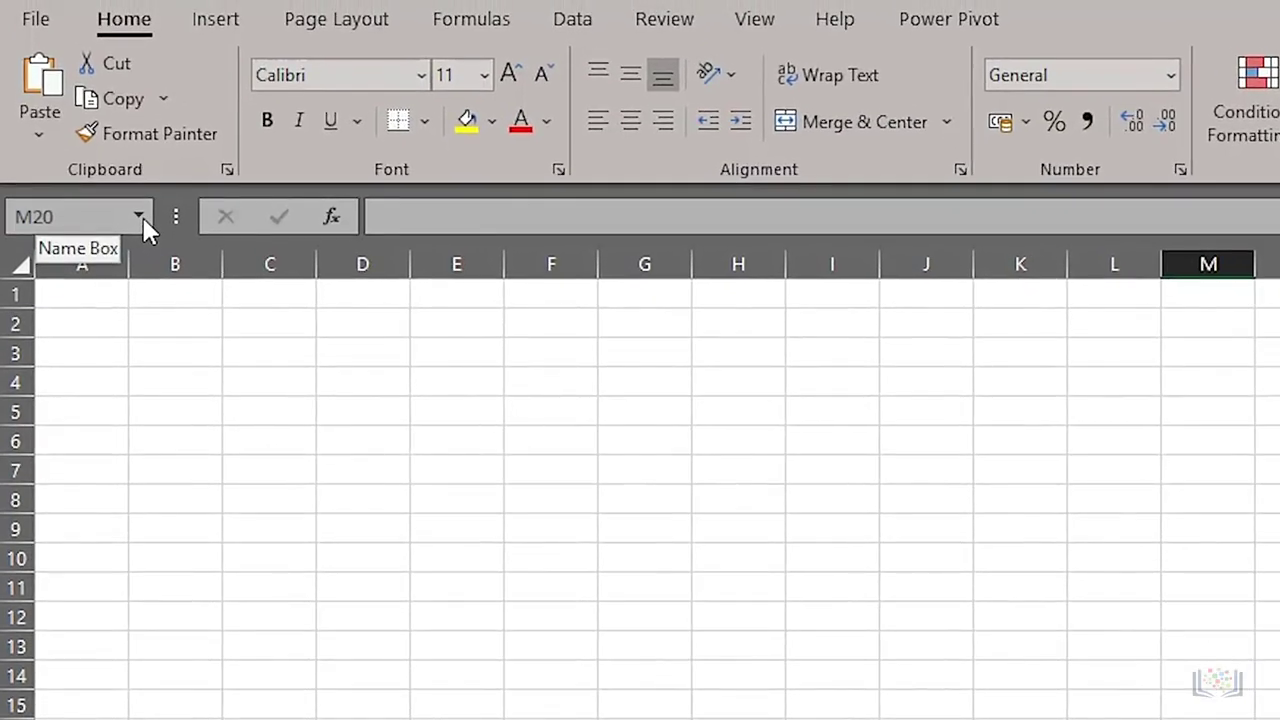
click(139, 217)
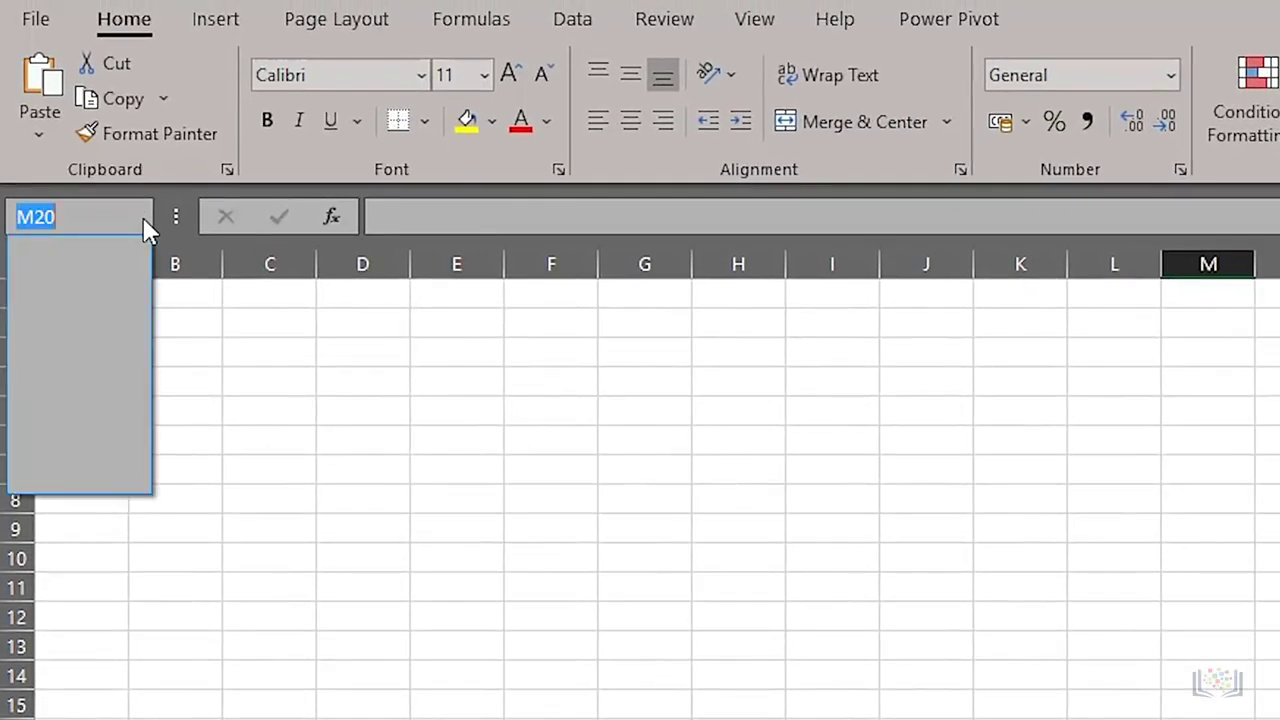
click(145, 228)
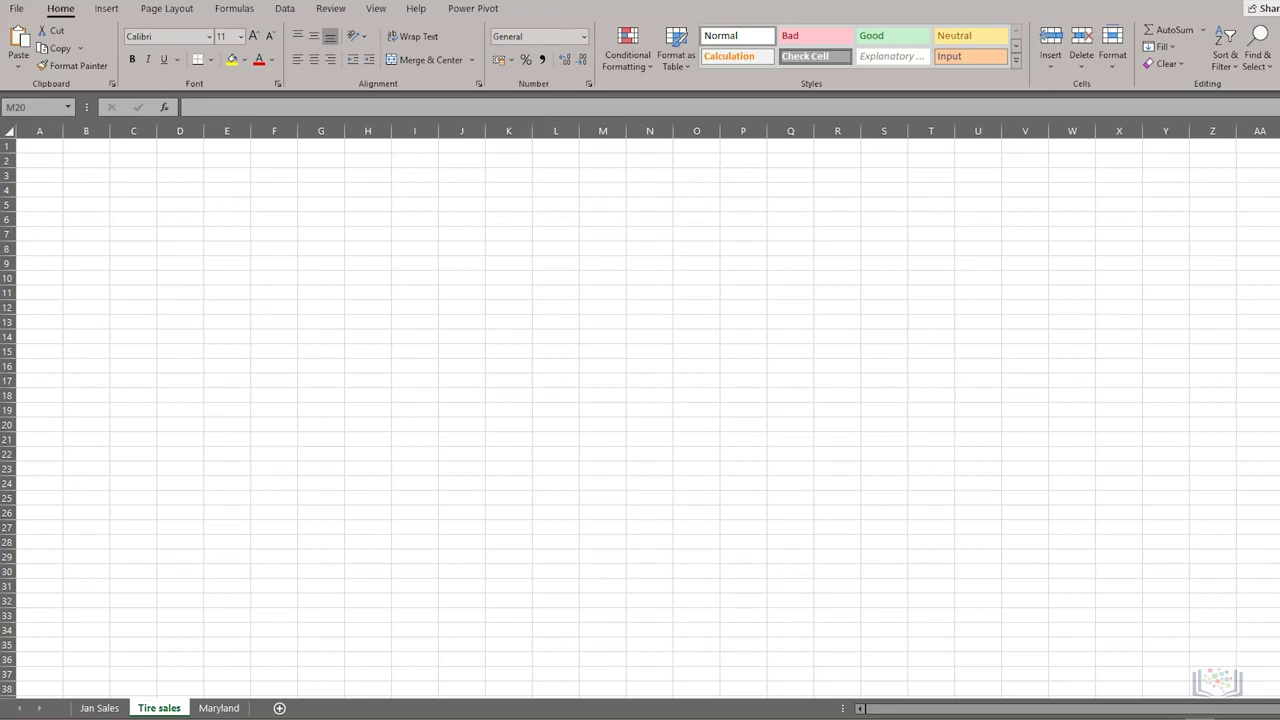
Step: Select the horizontal range D9:H9, and reselect it by extending from D9 one cell at a time
click(179, 264)
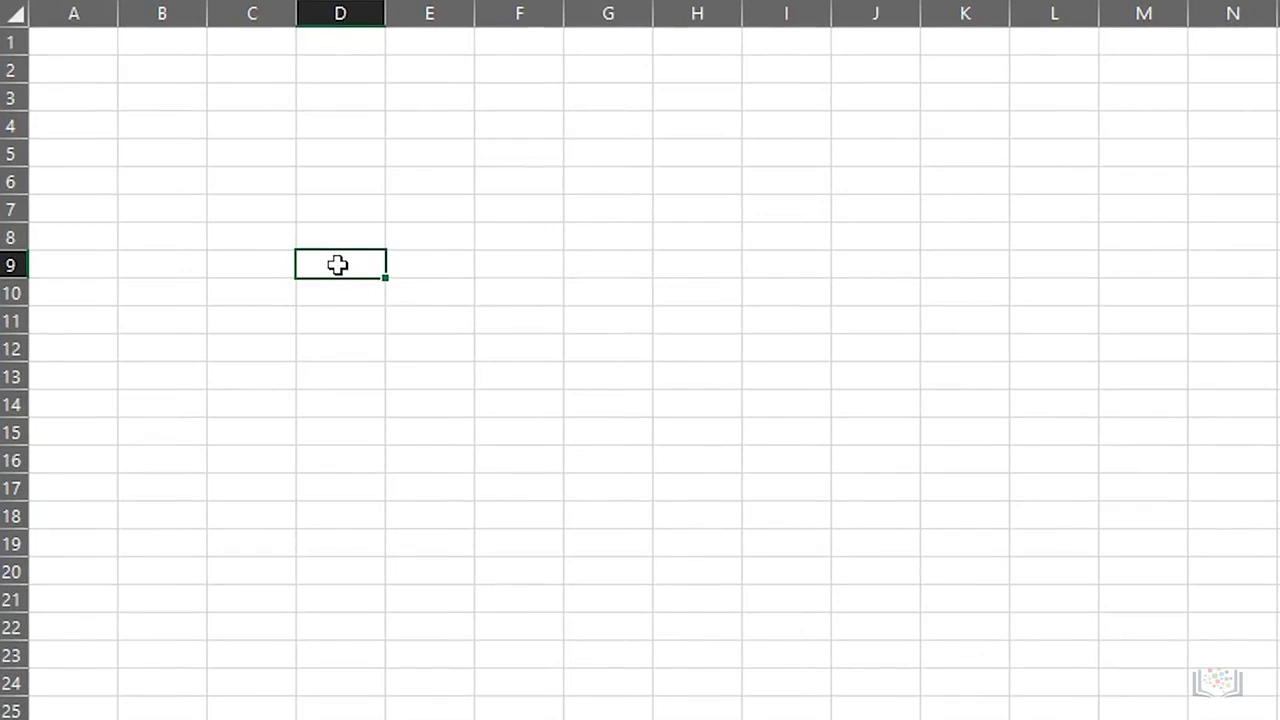
drag(337, 264, 694, 264)
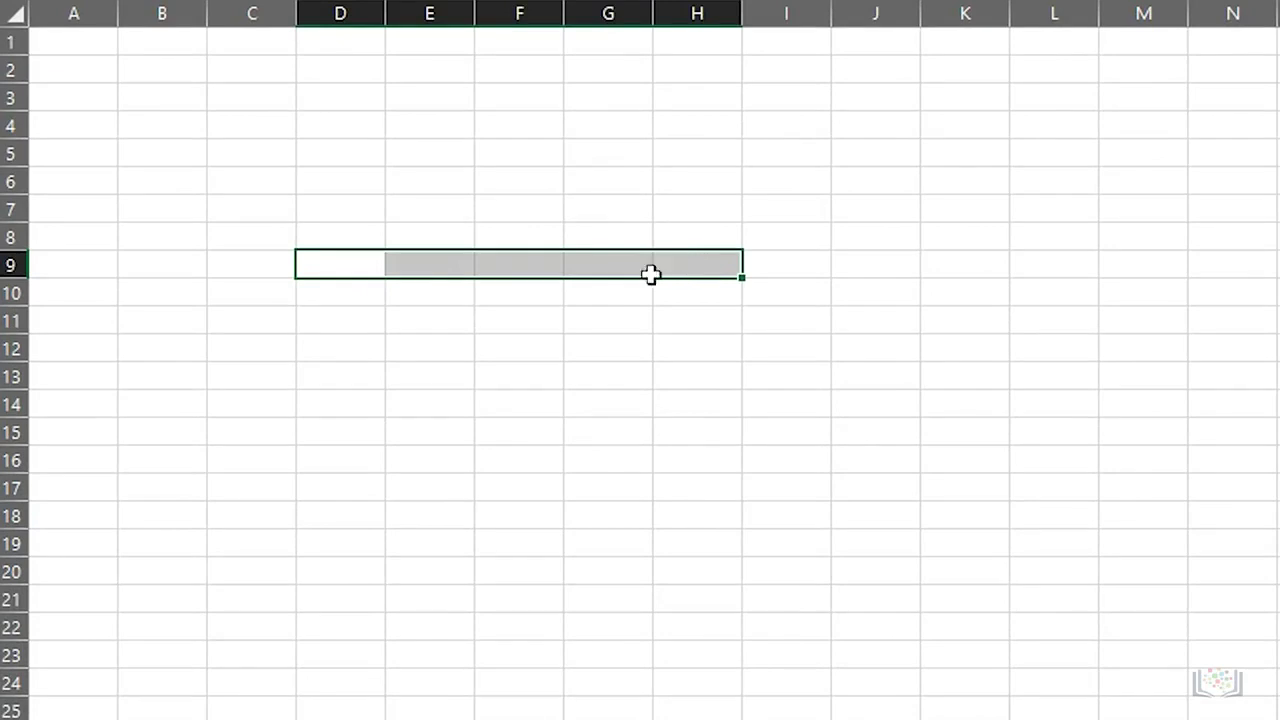
click(337, 272)
key(shift+Right)
key(shift+Right)
key(shift+Right)
key(shift+Right)
Step: Select the column range D9:D19, the row range D9:H9 and the block D9:H19 in turn
drag(340, 270, 357, 537)
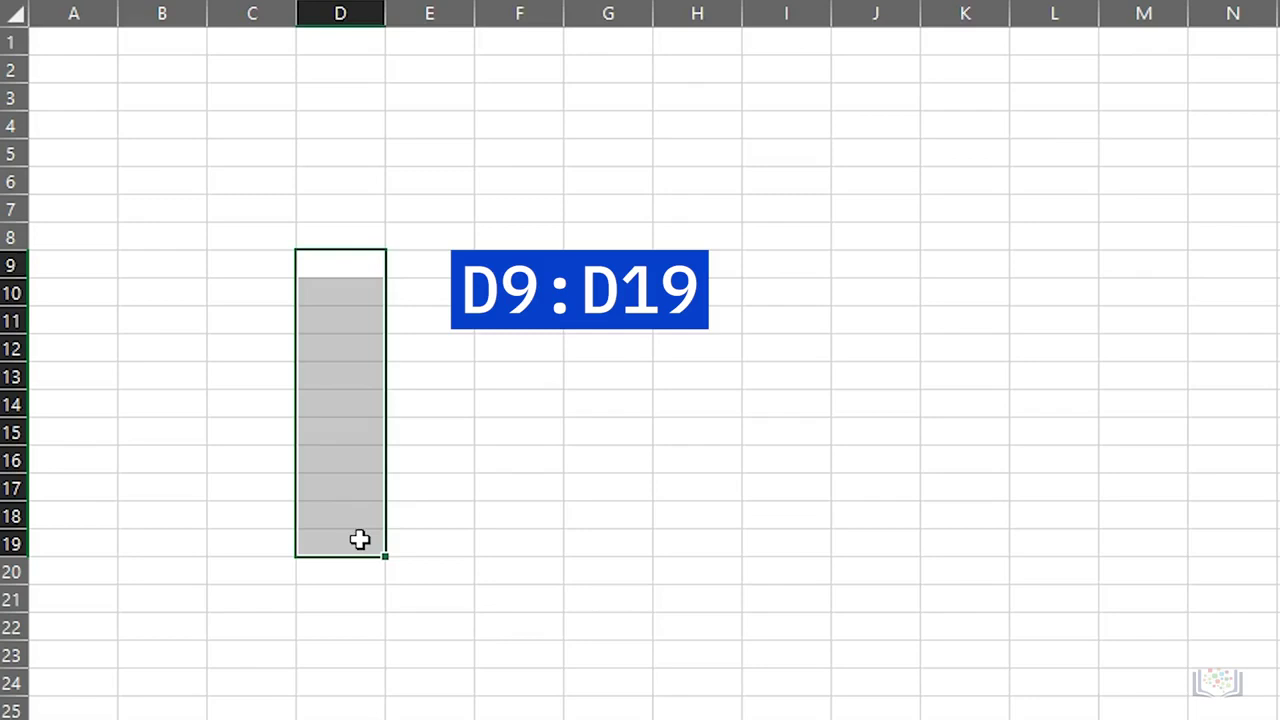
click(338, 264)
drag(426, 263, 689, 266)
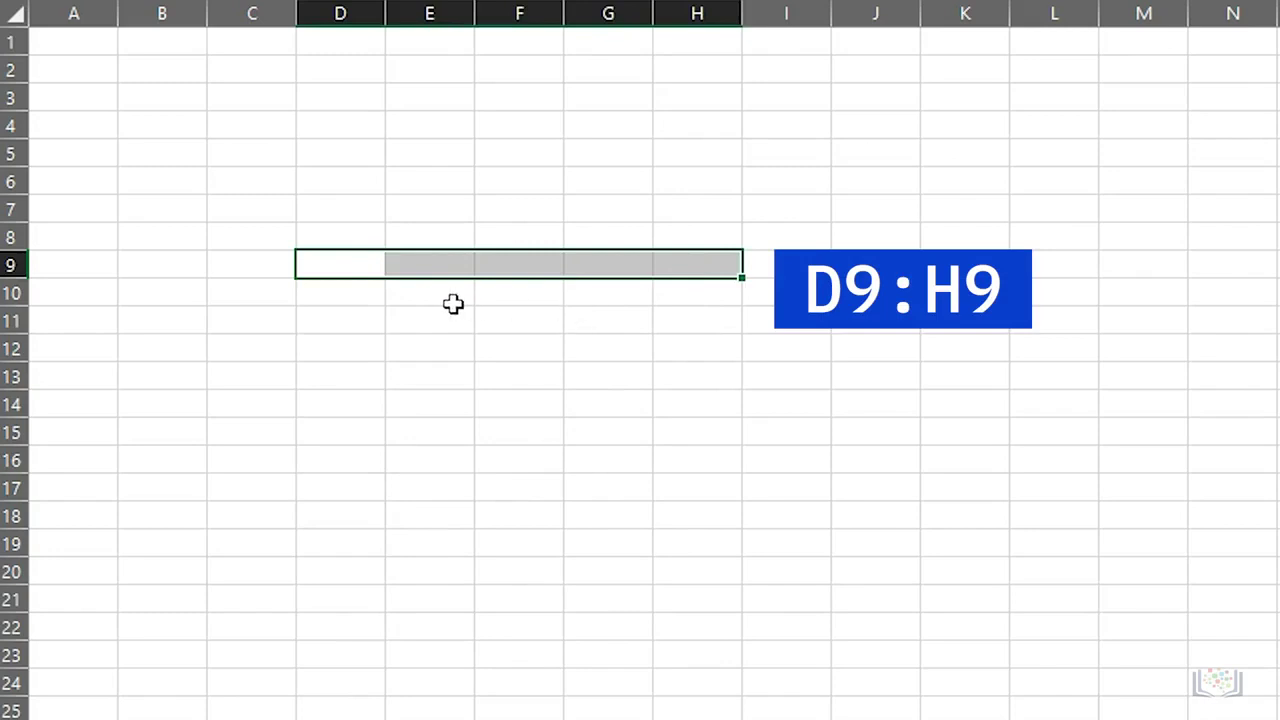
drag(331, 263, 345, 292)
drag(360, 437, 731, 540)
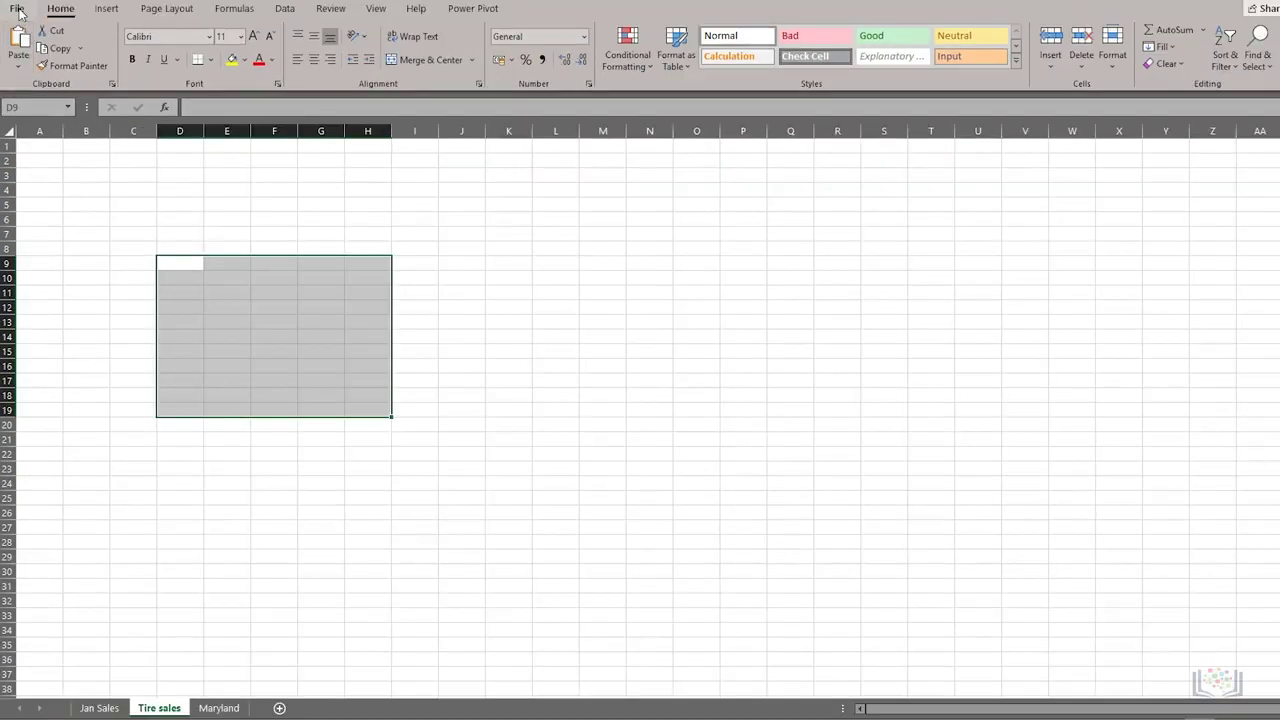
Step: Close the workbook without saving its changes
click(18, 12)
click(86, 693)
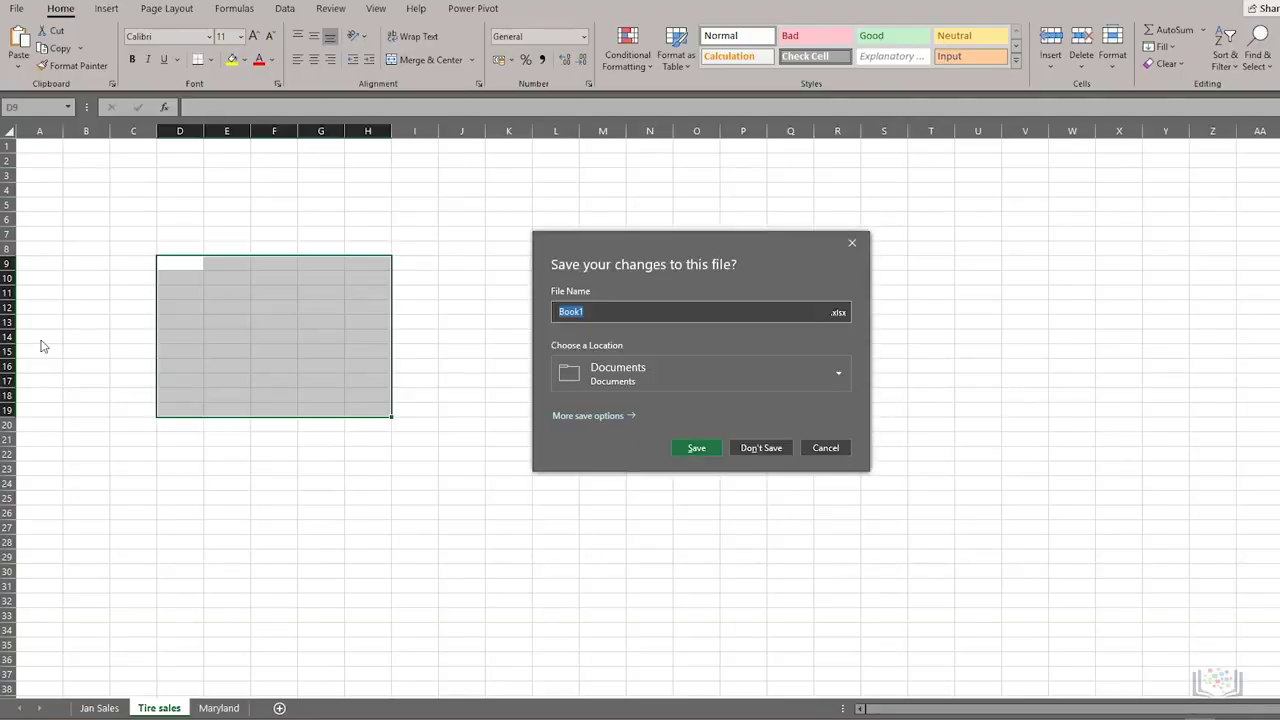
click(758, 450)
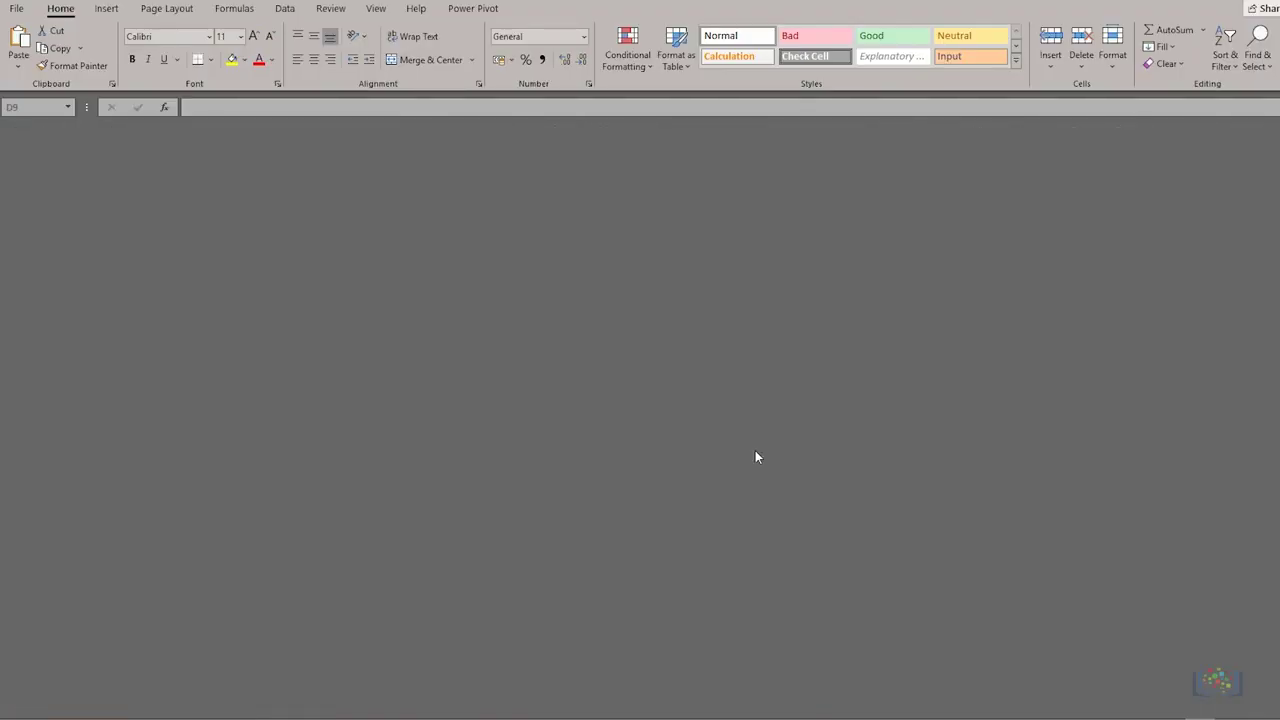